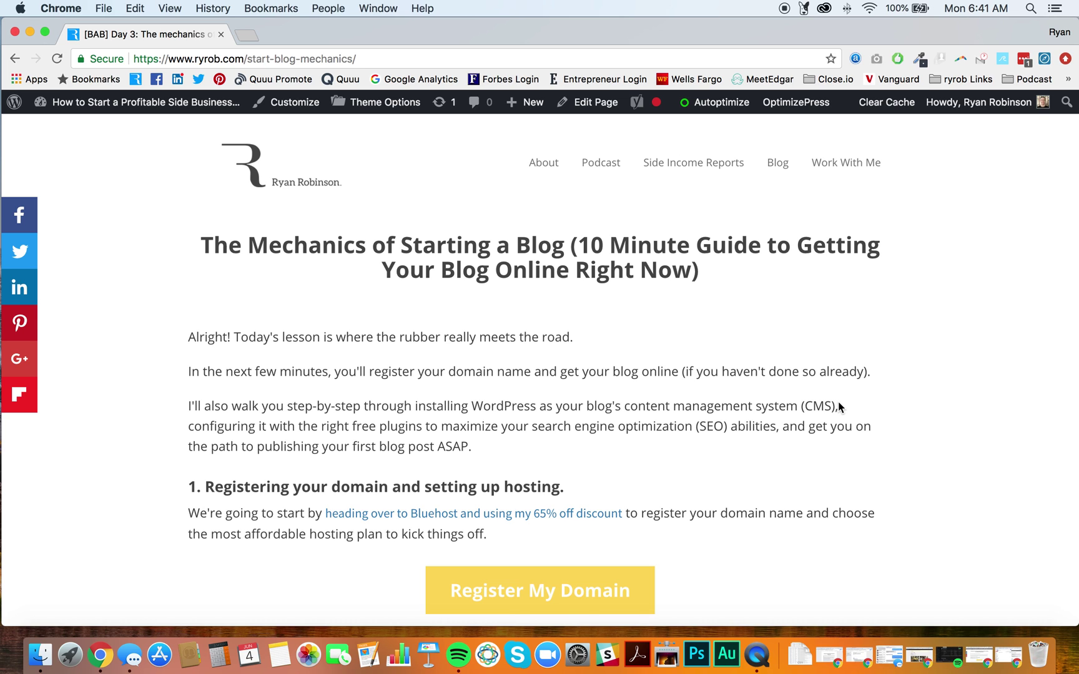
- Scroll the Bluehost home page and begin signup with Get Started Now
scroll(839, 407, down, 2)
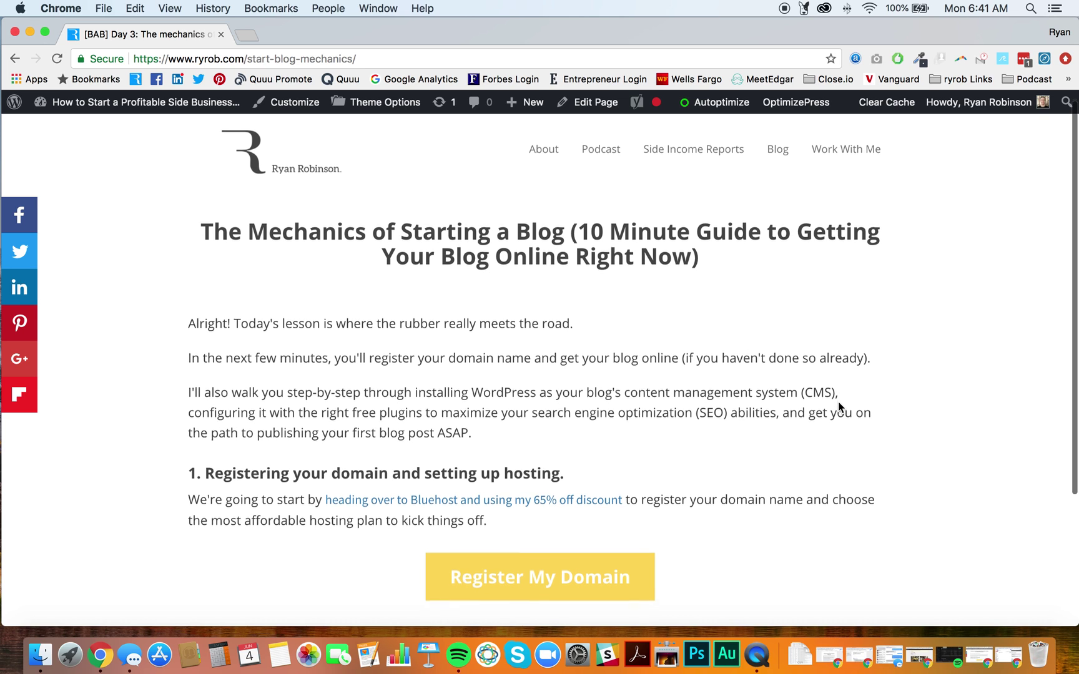
scroll(839, 403, down, 1)
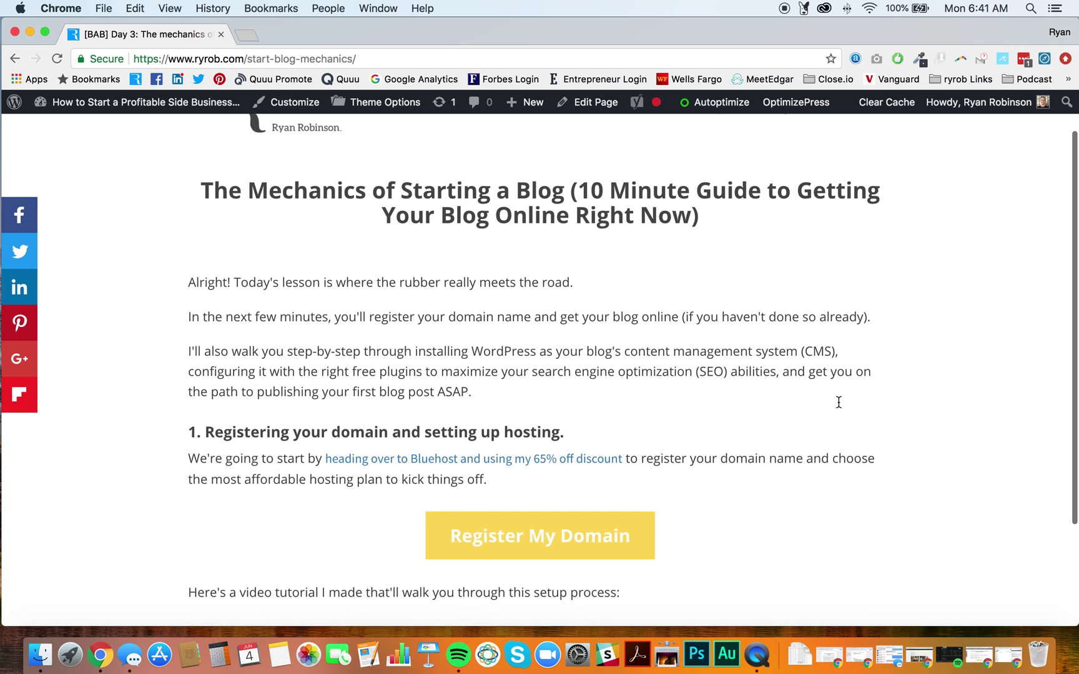
scroll(839, 402, down, 1)
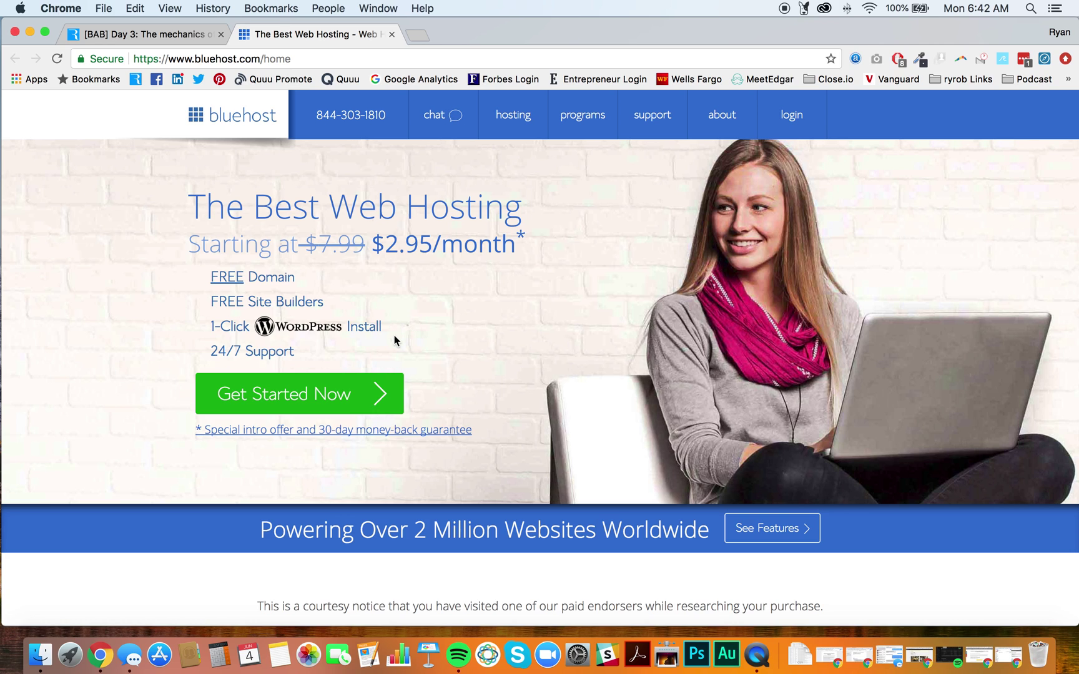
click(370, 400)
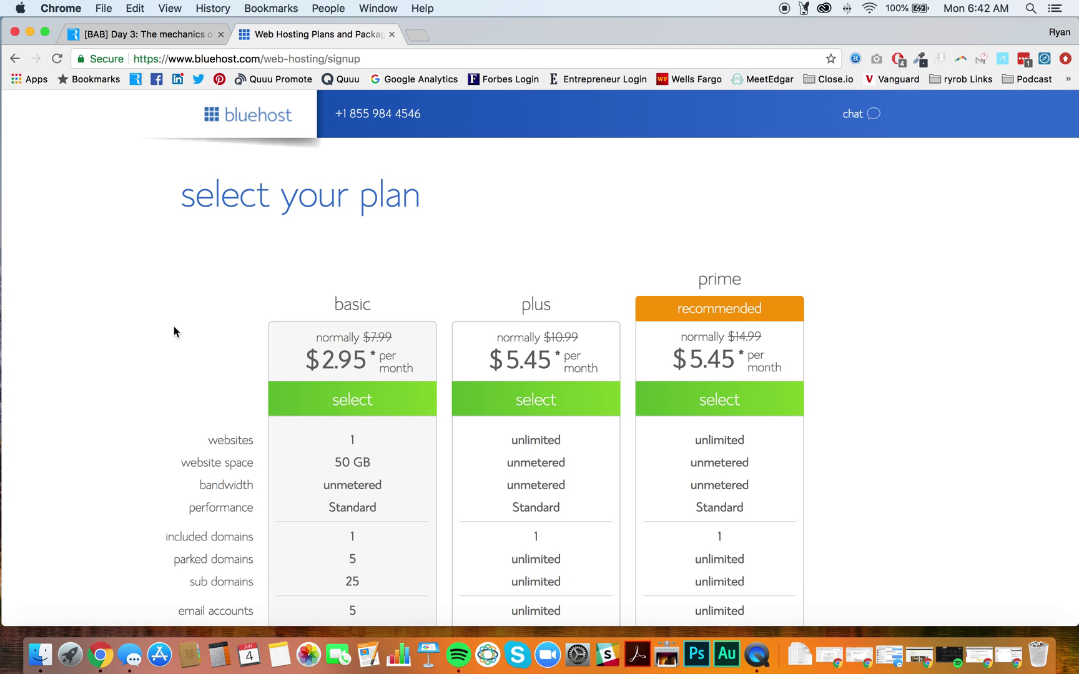
- Compare the basic, plus and prime plans, then select basic at $2.95/month
scroll(174, 326, down, 3)
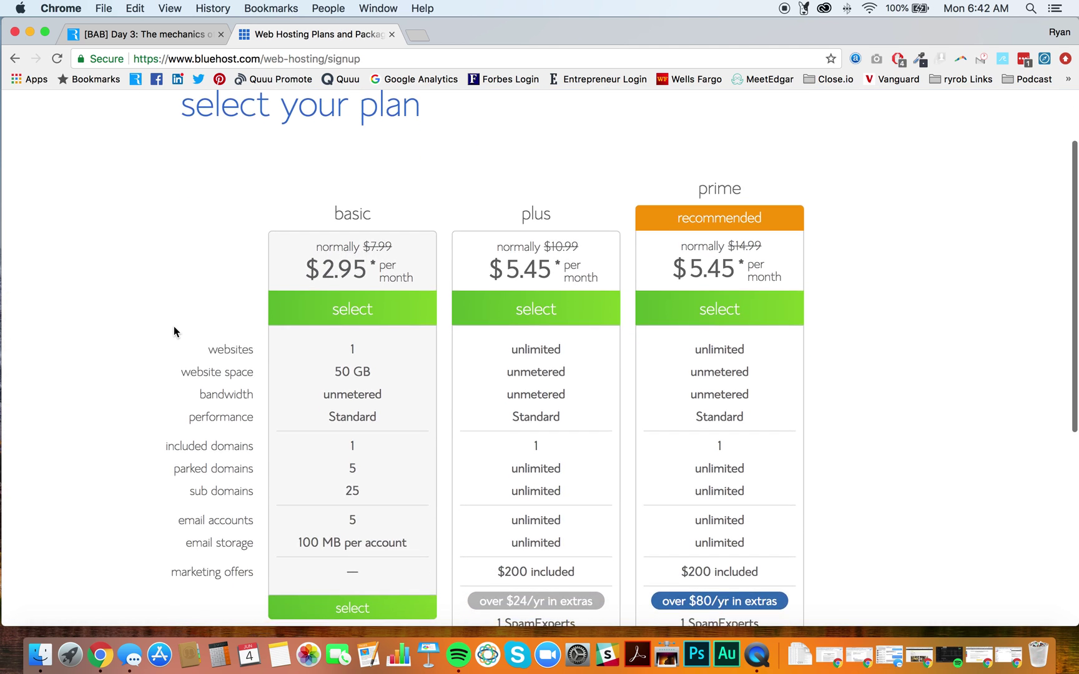
scroll(173, 328, down, 2)
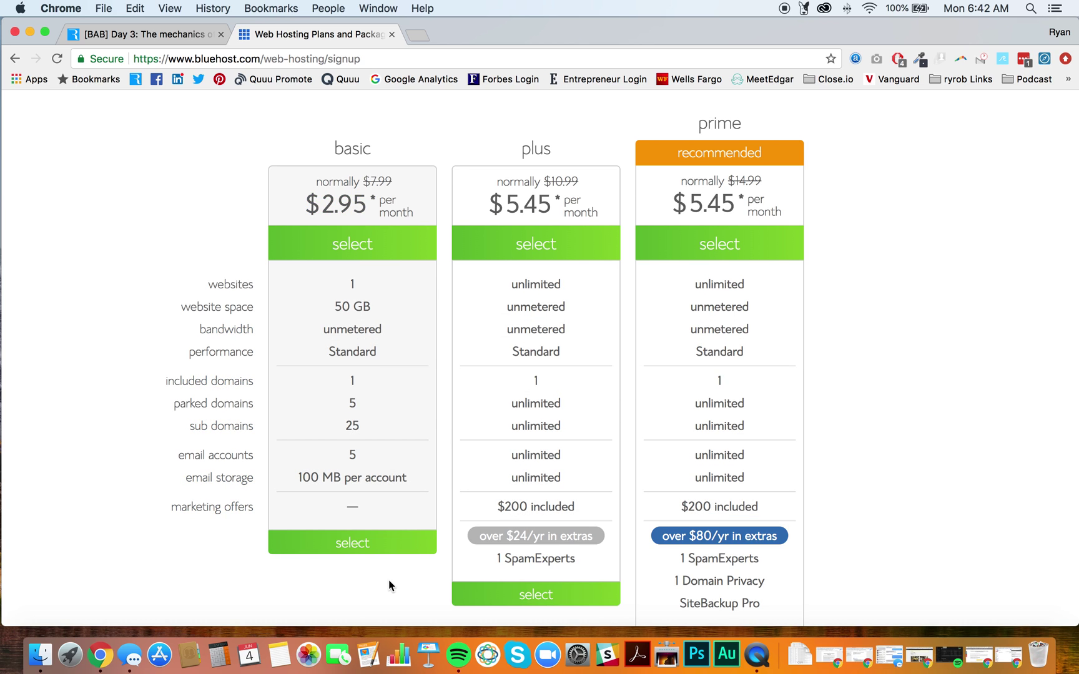
scroll(388, 585, down, 1)
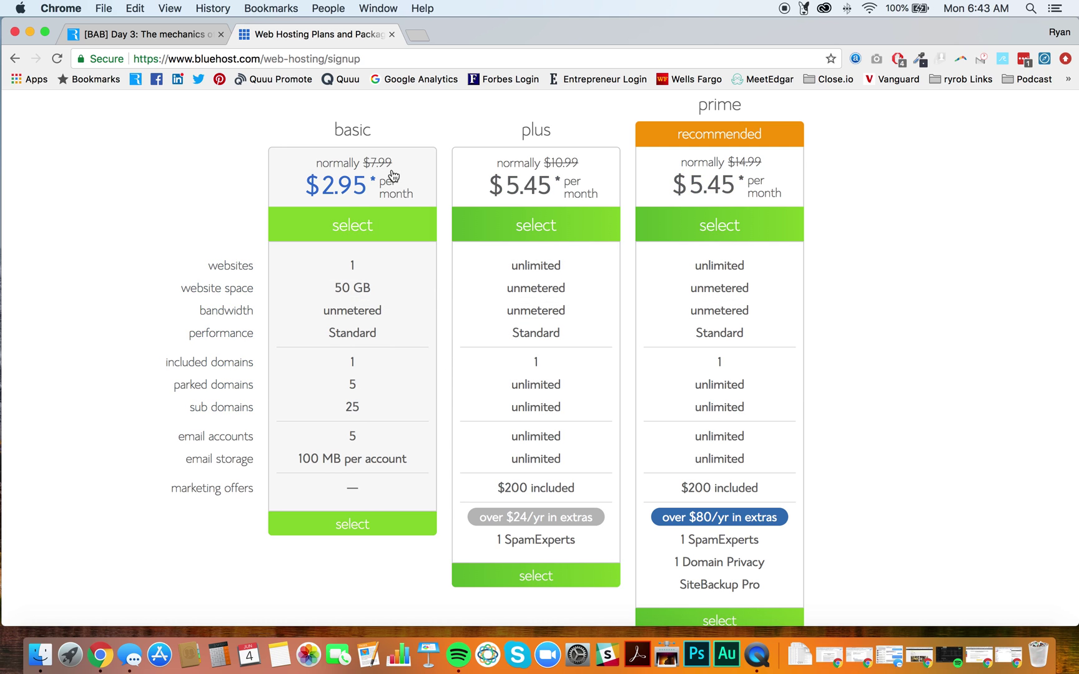
click(358, 529)
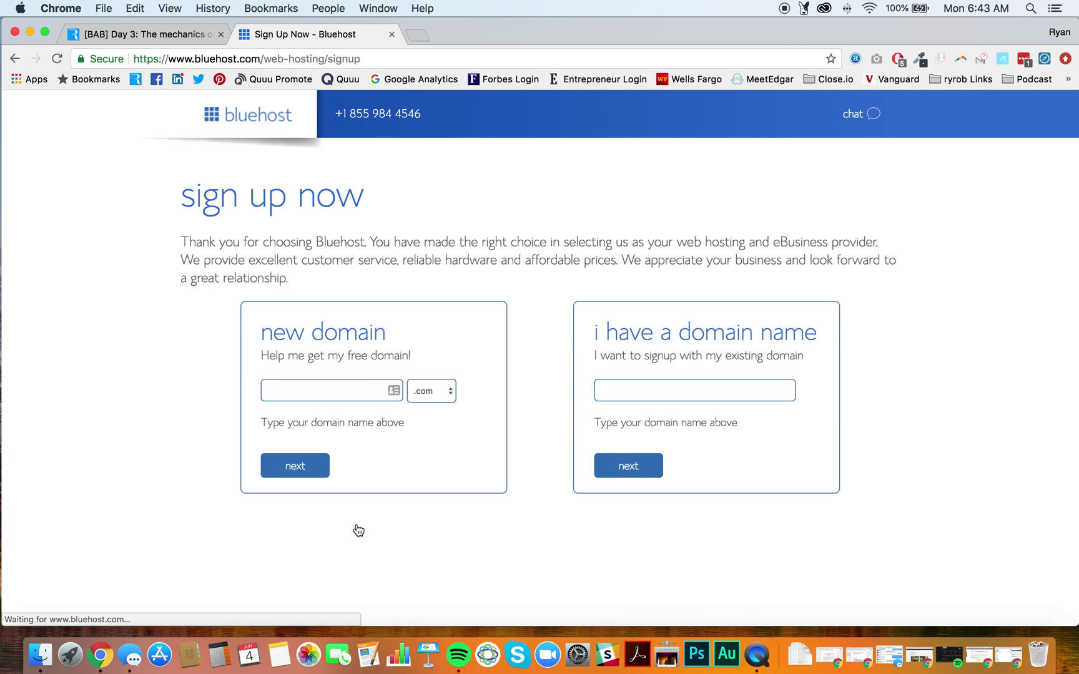
- Enter sideprojectideas with the .com ending as the new domain and submit it
click(306, 387)
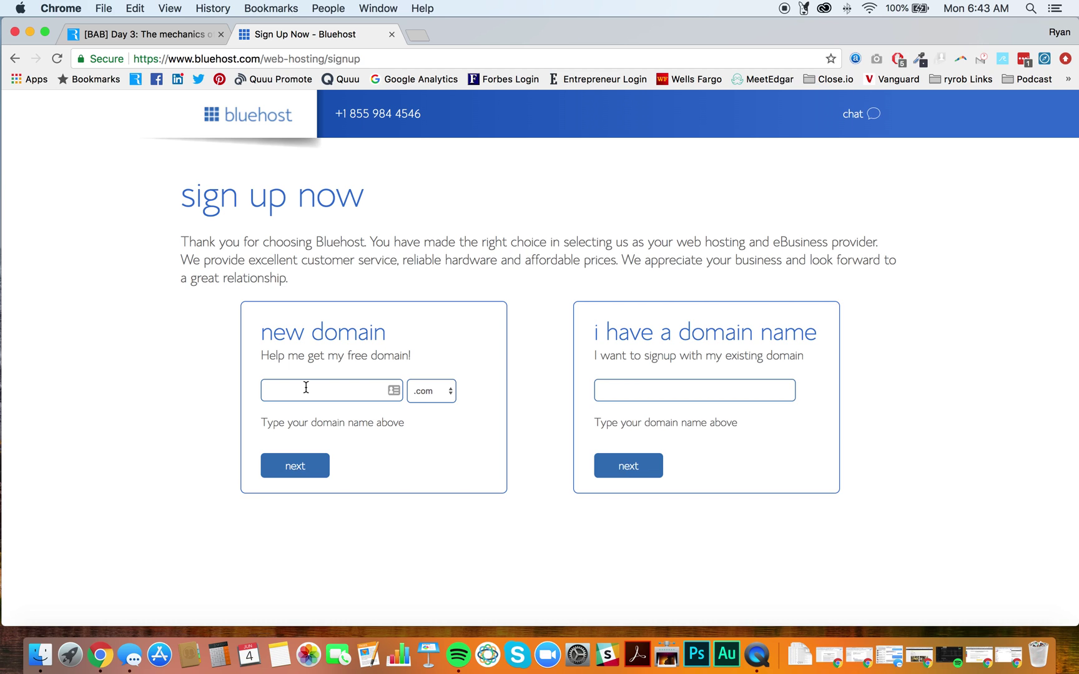
text(sidepr)
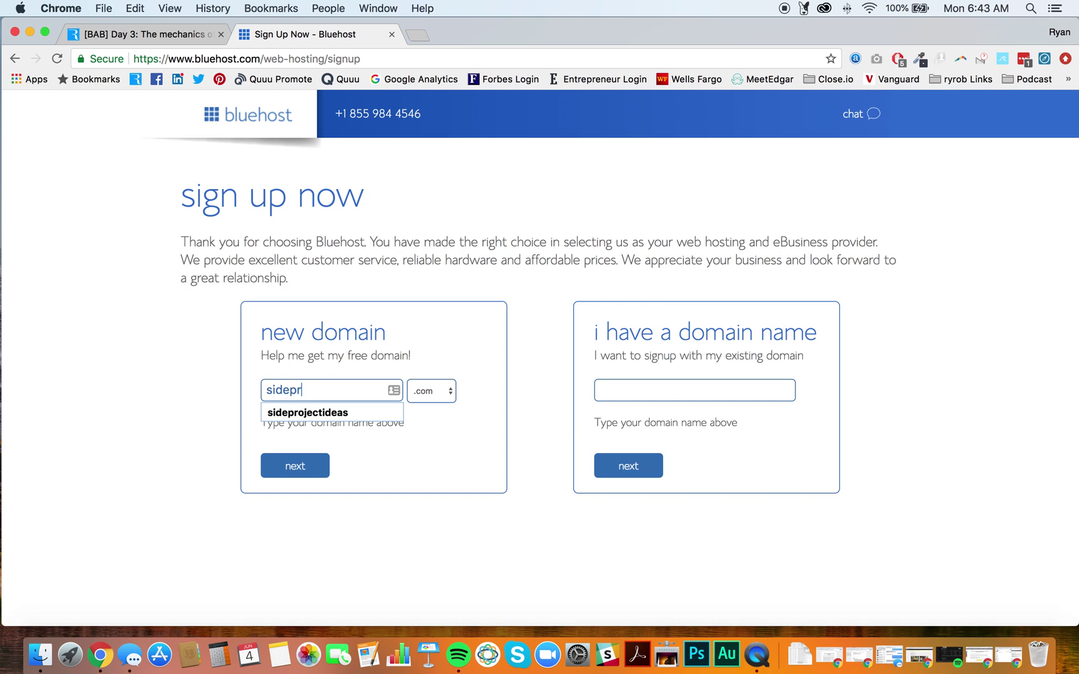
text(ojectideas)
click(490, 395)
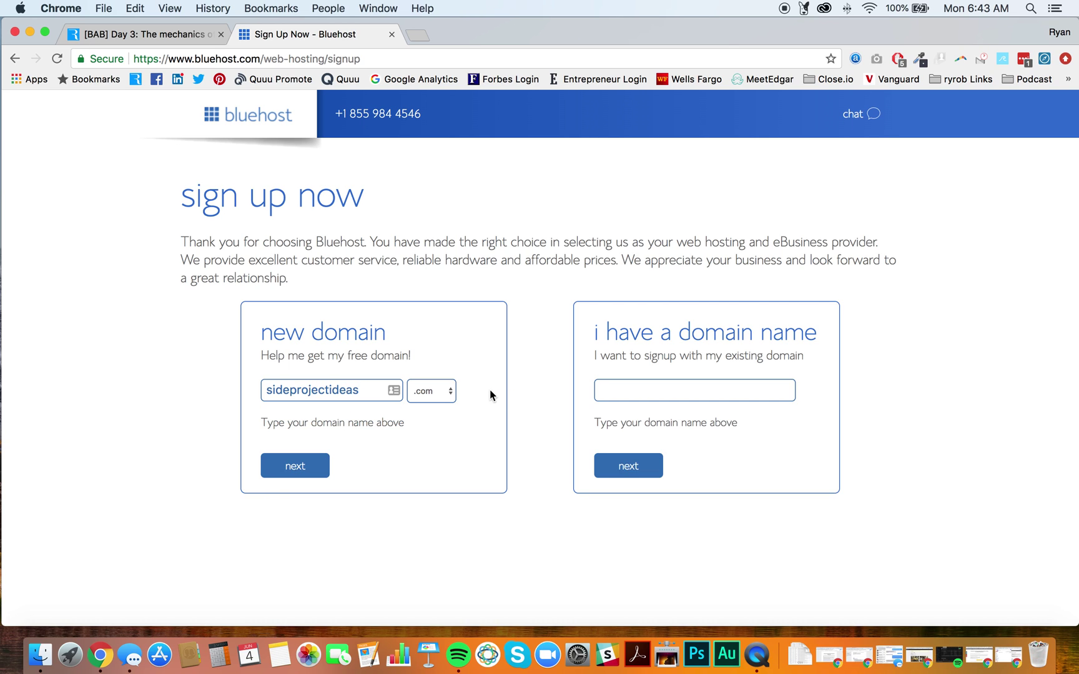
click(440, 396)
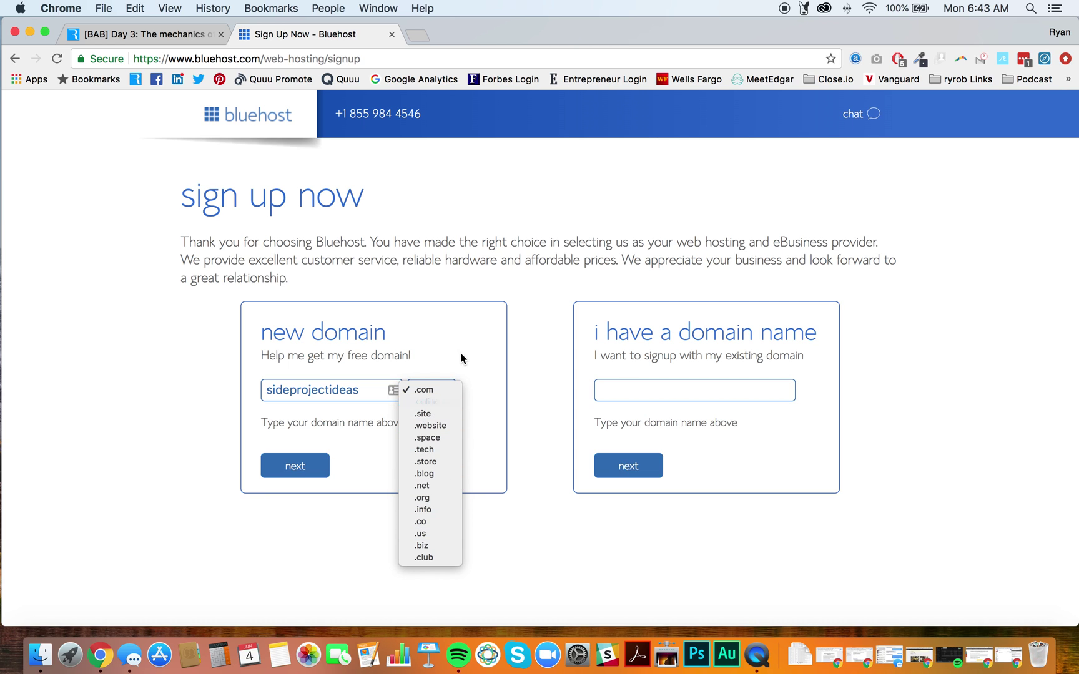
click(484, 369)
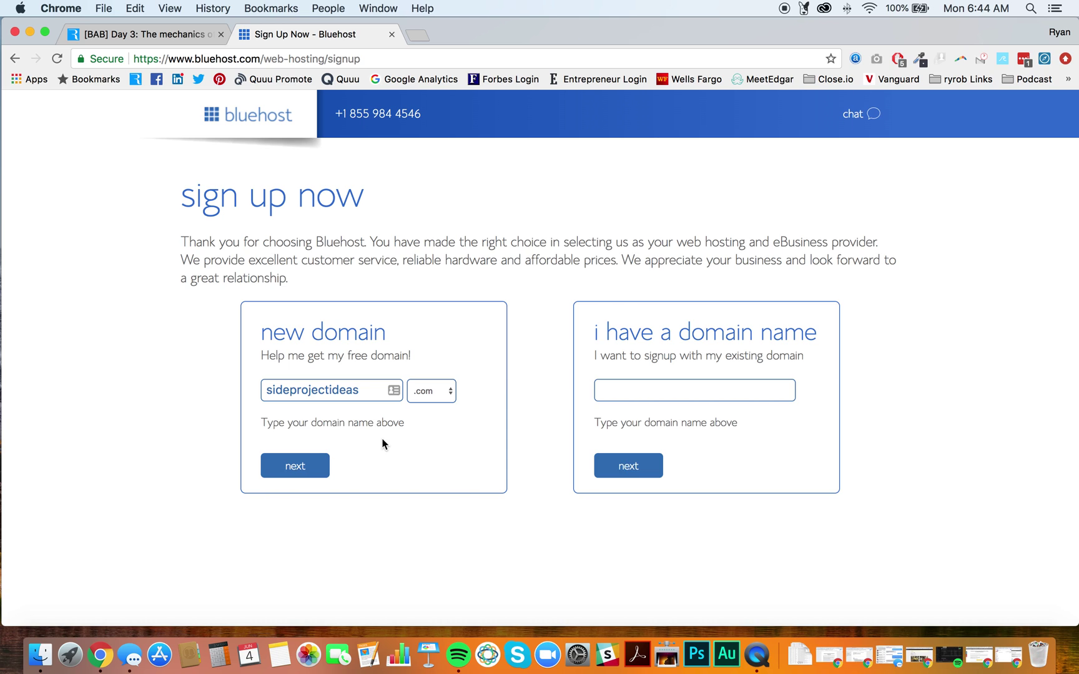
click(305, 471)
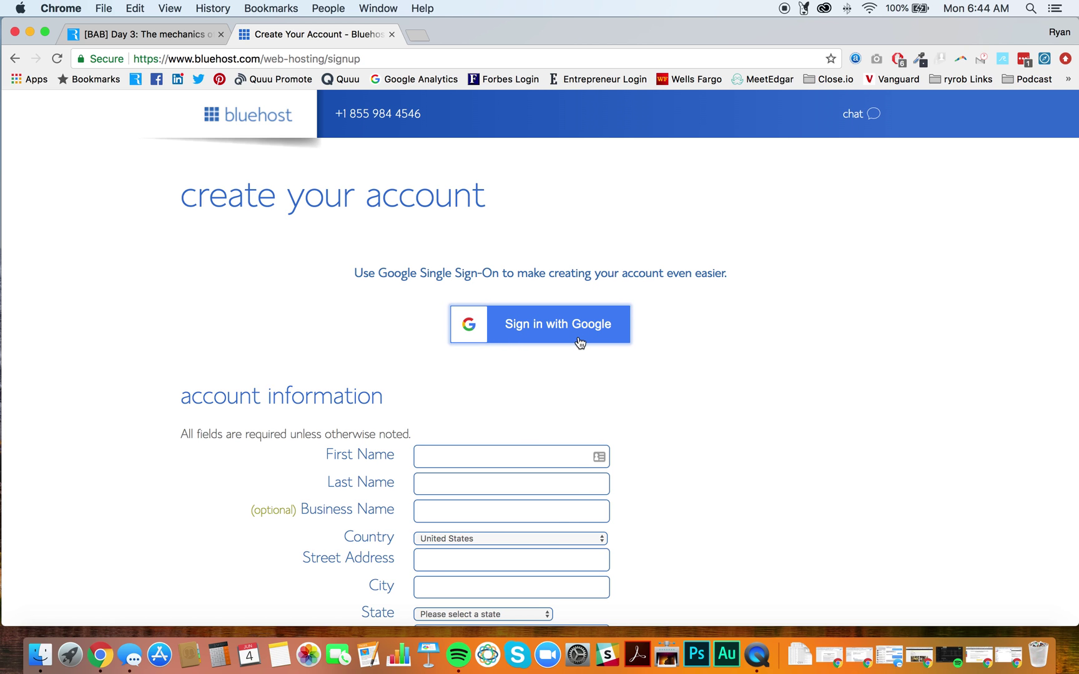
- Fill the account holder's name fields from the saved autofill details
scroll(686, 447, down, 3)
scroll(701, 438, down, 1)
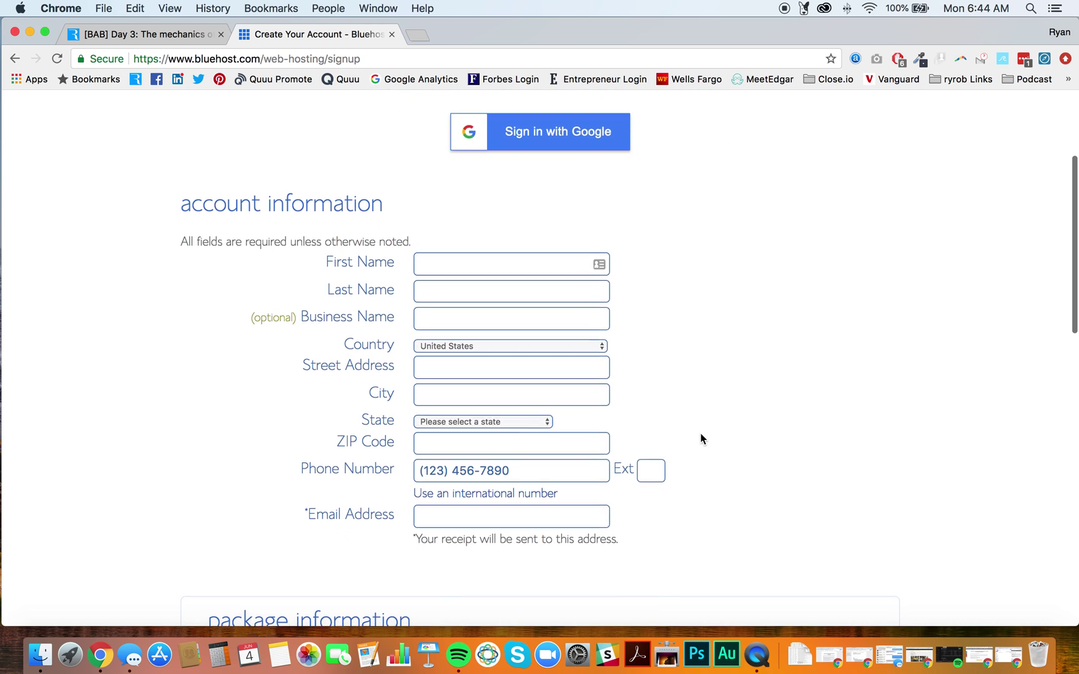
click(429, 263)
text(R)
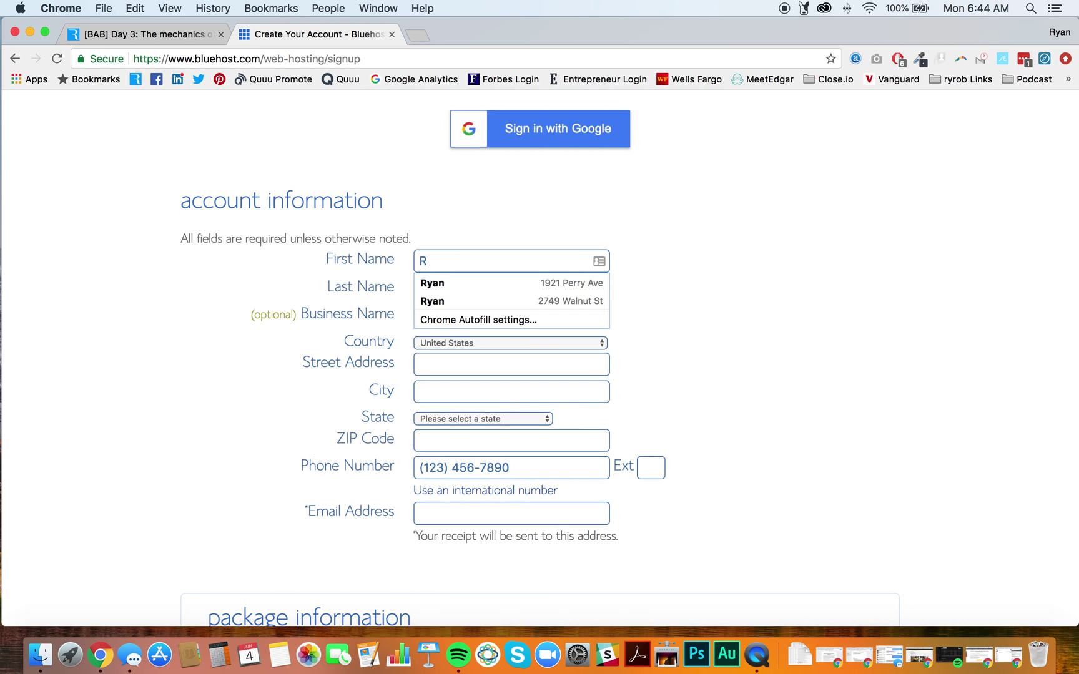
click(442, 285)
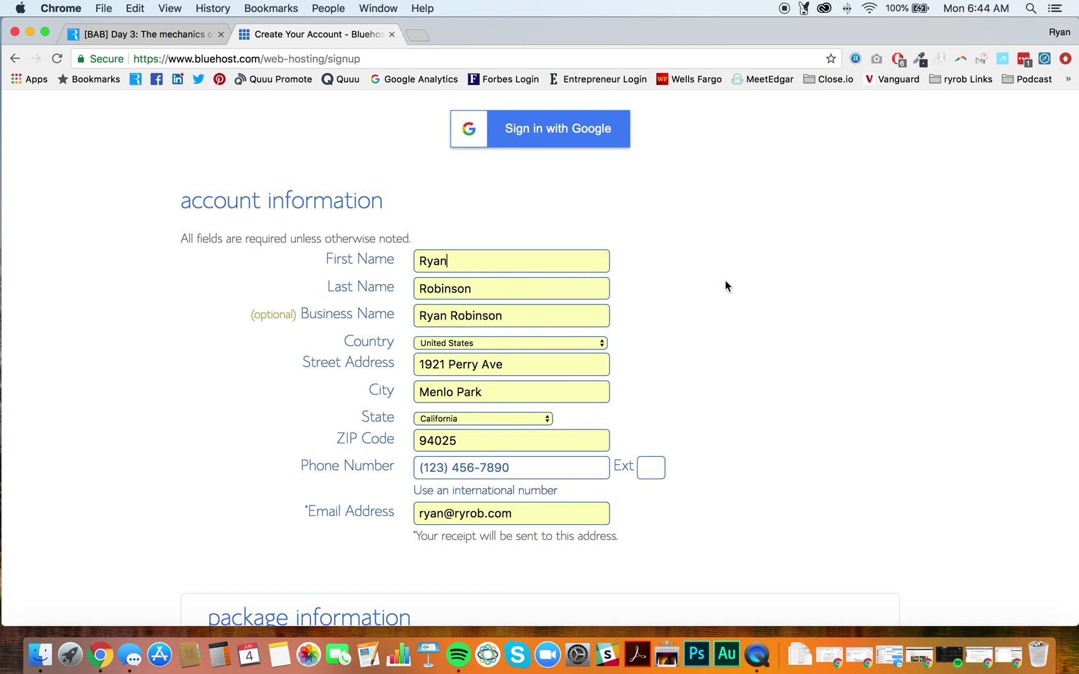
- Clear the optional Business Name field and enter the contact phone number
scroll(726, 282, down, 2)
scroll(725, 282, down, 2)
triple_click(480, 176)
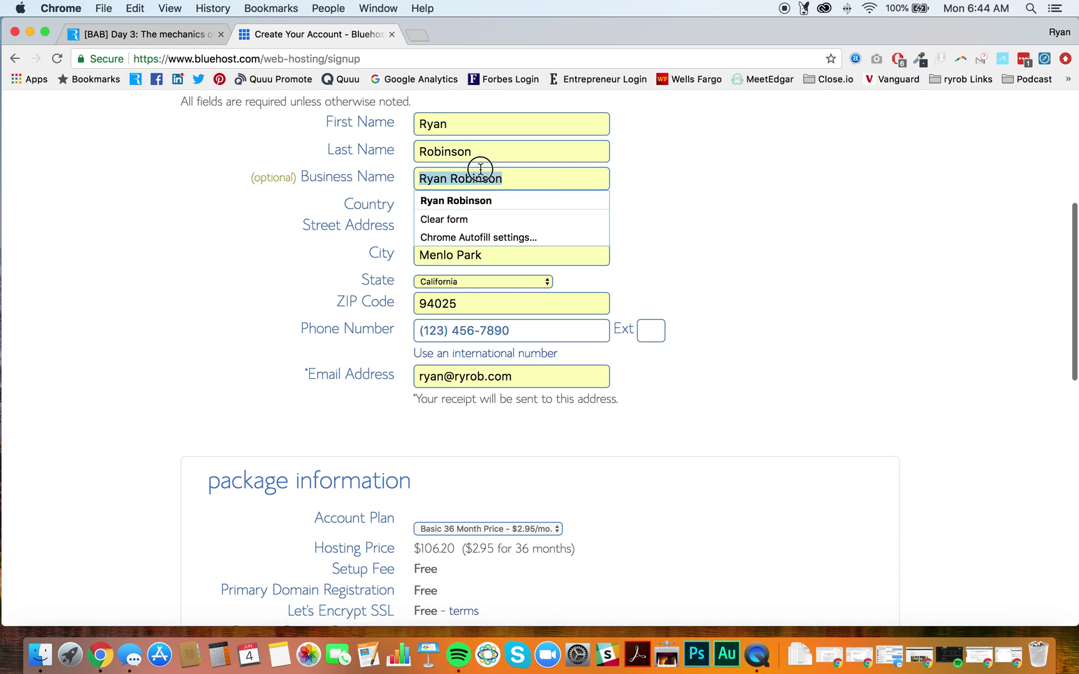
key(BackSpace)
scroll(768, 234, down, 3)
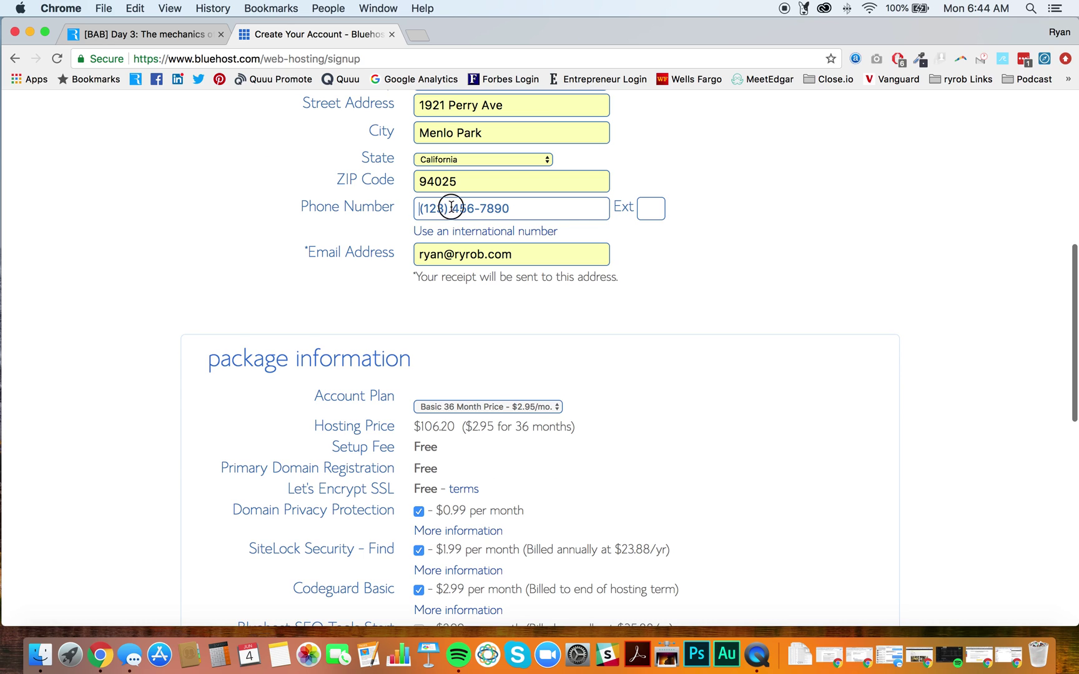
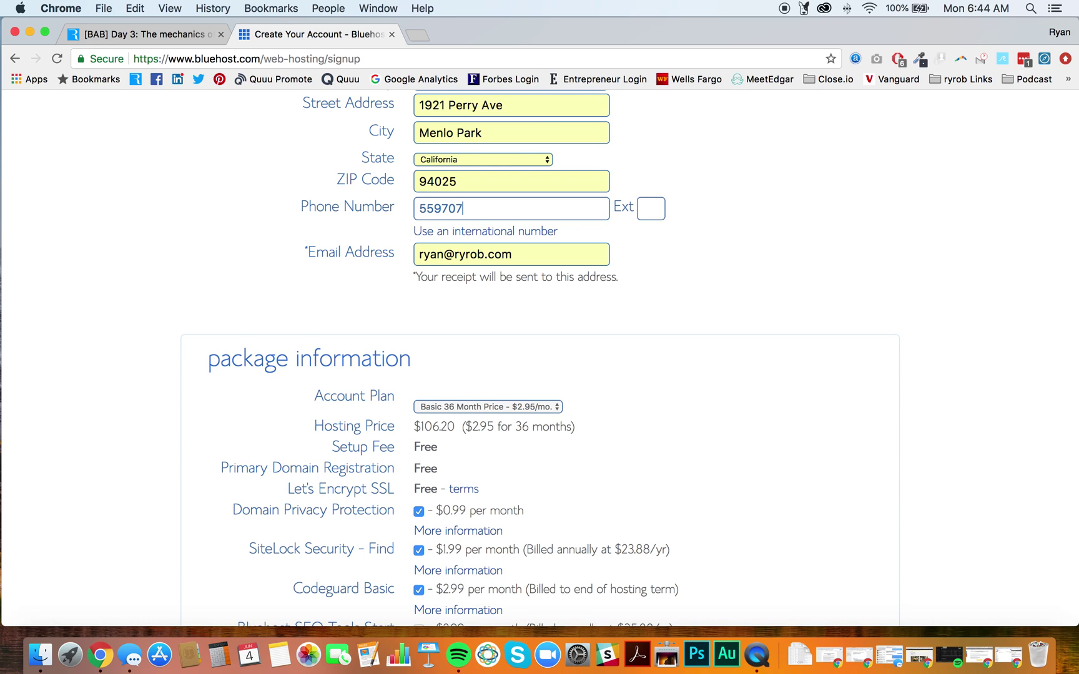
scroll(759, 281, down, 4)
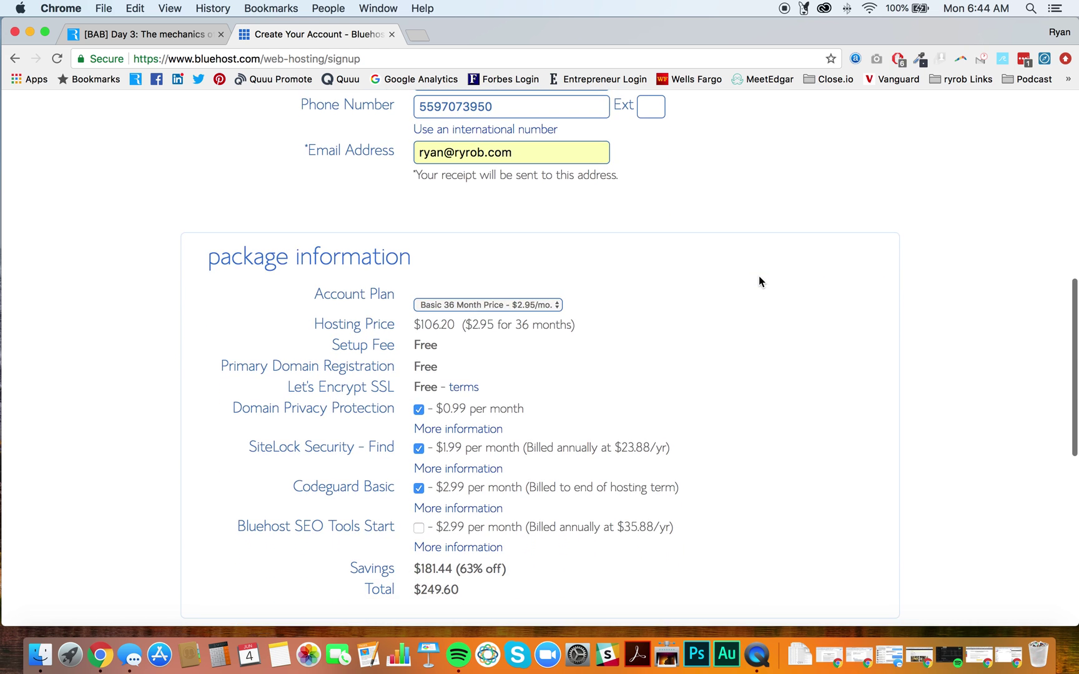
scroll(758, 281, down, 2)
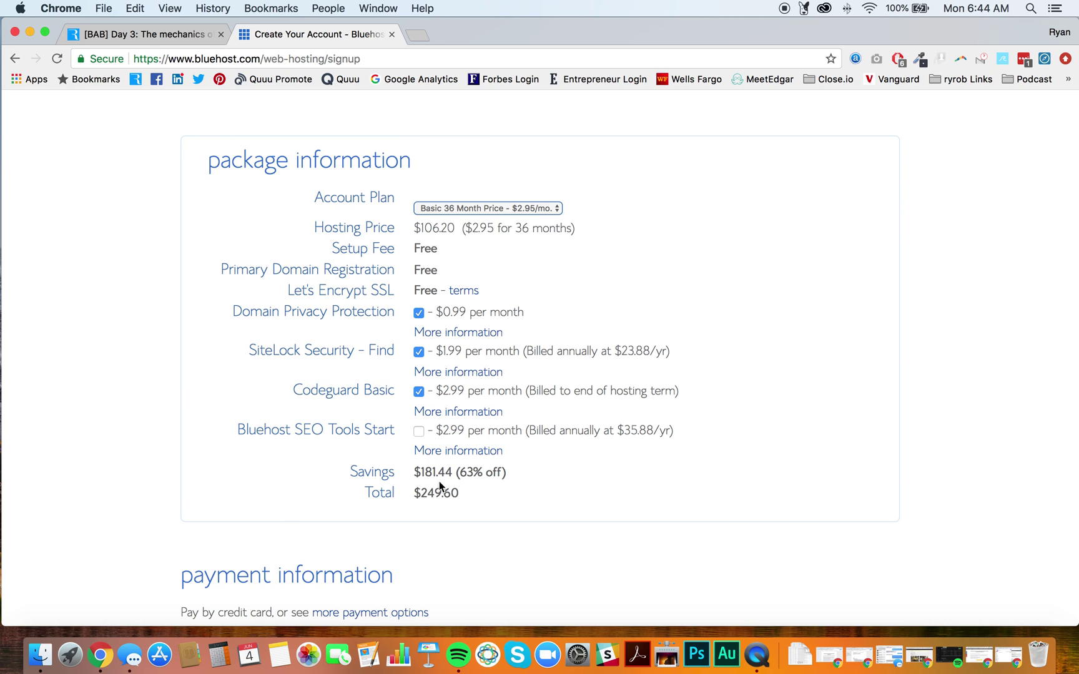
drag(469, 494, 421, 492)
click(692, 262)
- Change the account plan to Basic 12 Month ($59.40) and uncheck Domain Privacy Protection
click(444, 210)
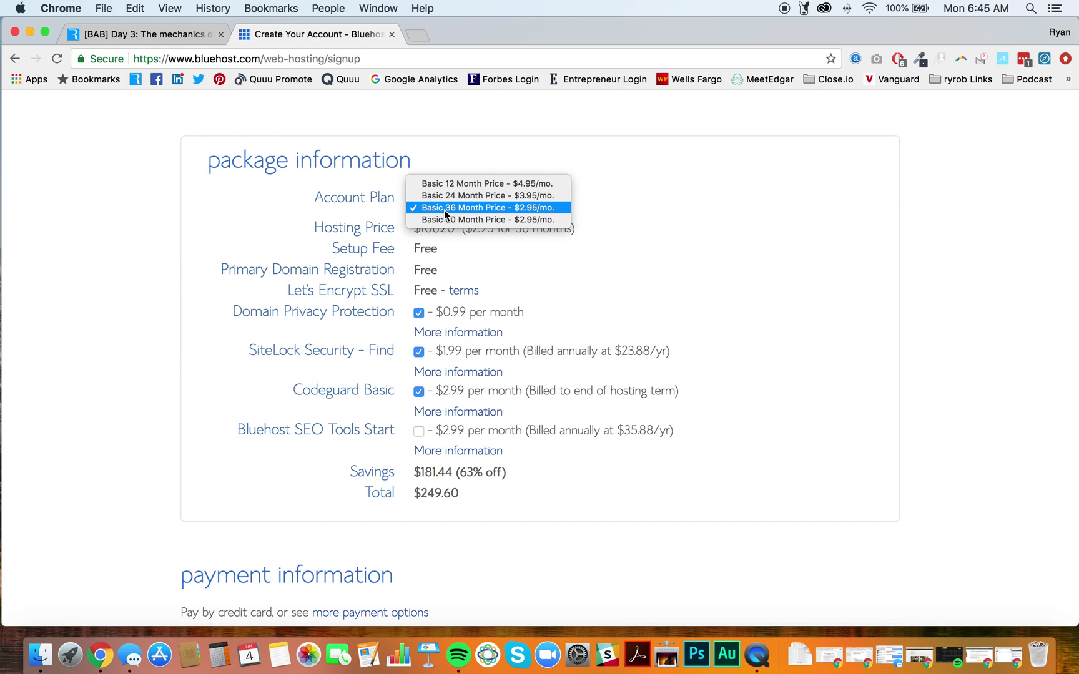
click(548, 184)
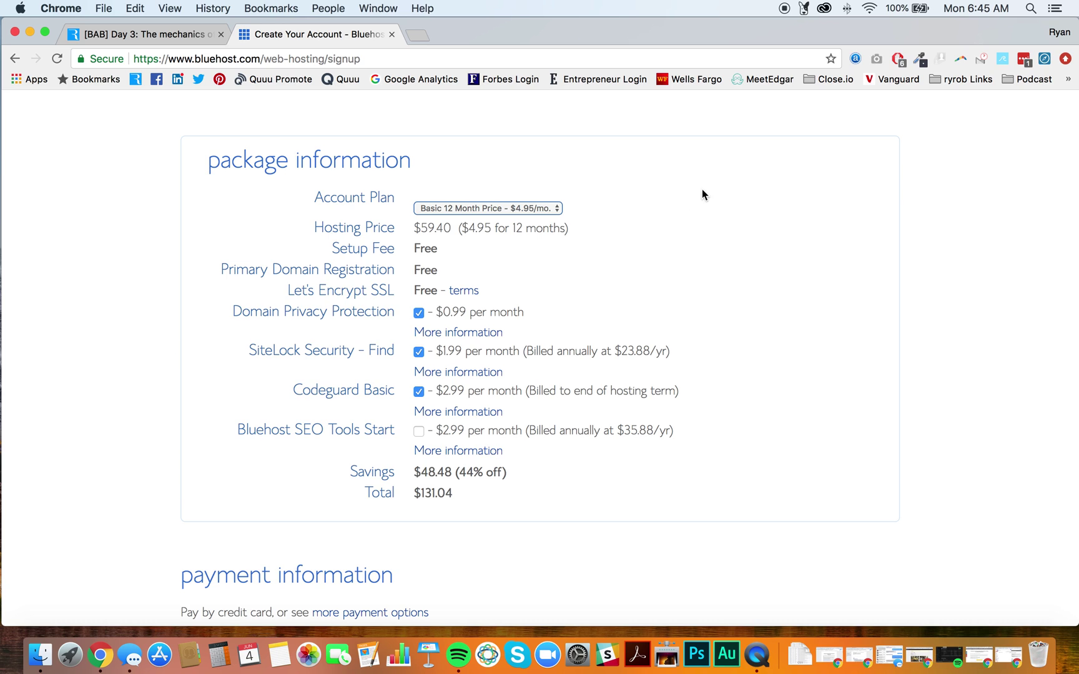
drag(412, 229, 451, 229)
click(683, 211)
drag(404, 293, 371, 287)
click(420, 315)
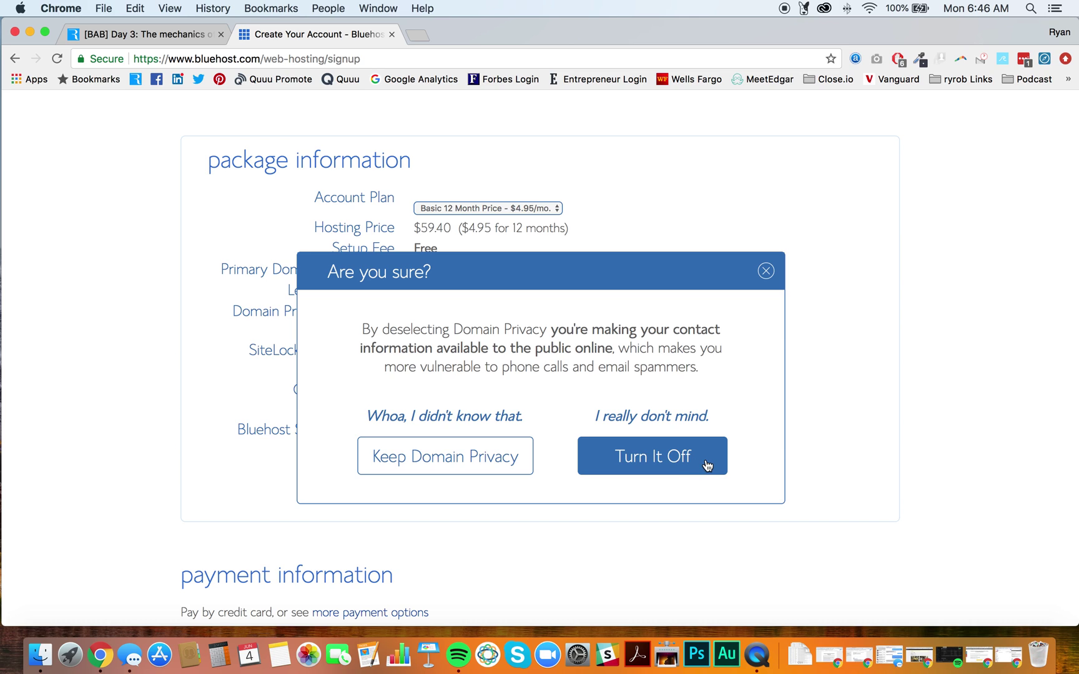
- Confirm turning off Domain Privacy, then uncheck SiteLock Security and Codeguard Basic
click(707, 466)
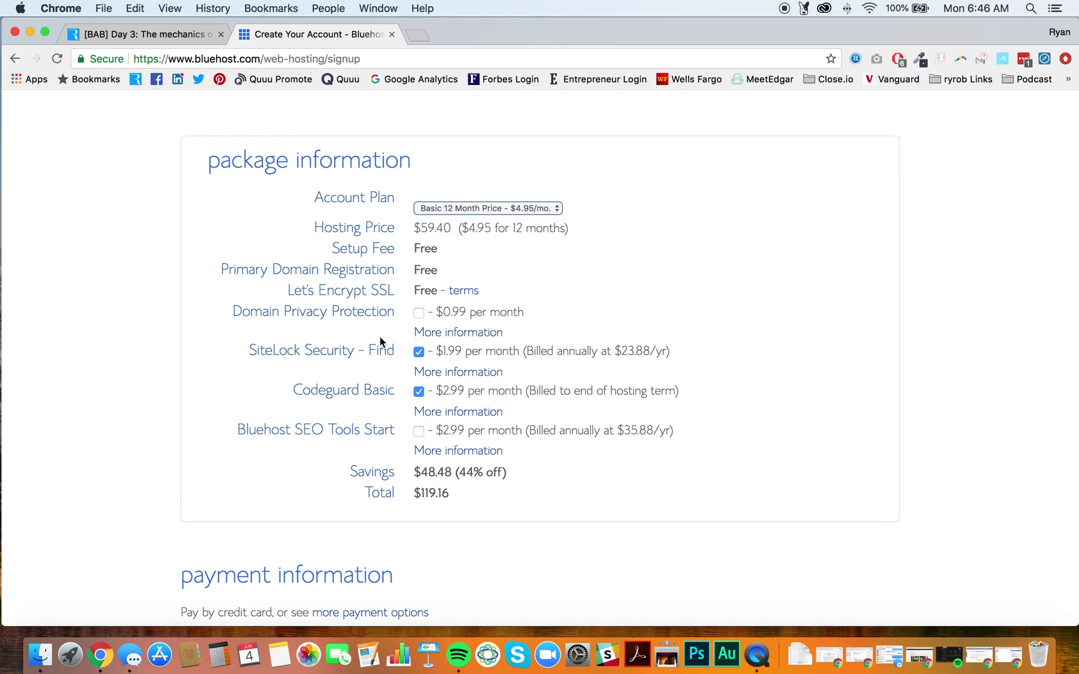
click(419, 353)
click(419, 394)
scroll(255, 454, down, 2)
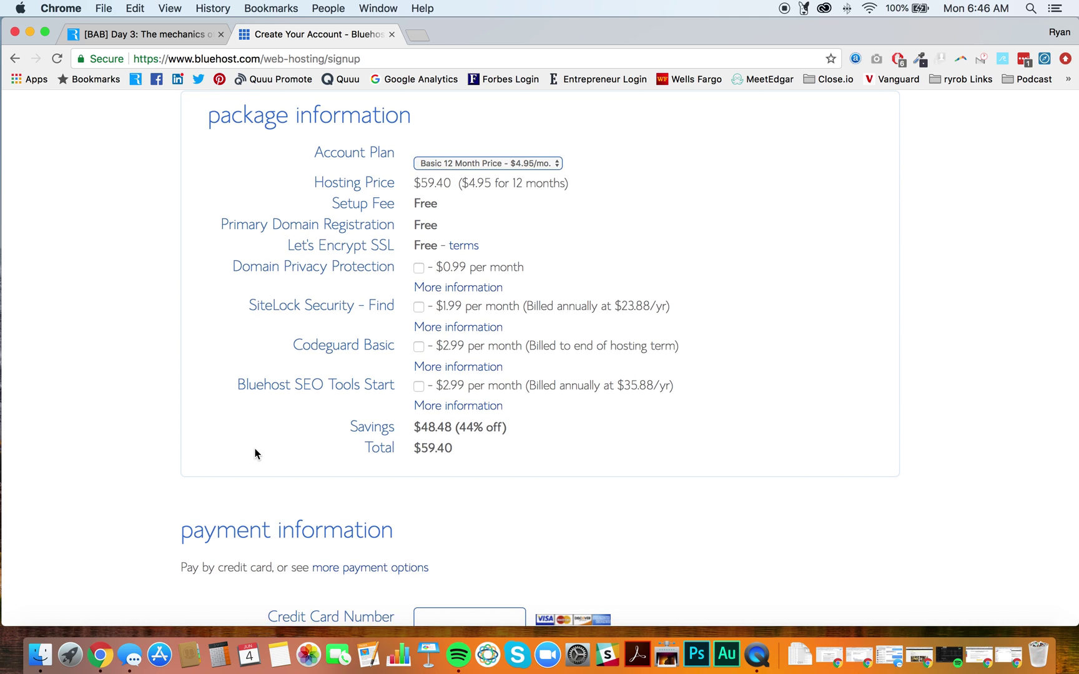
scroll(376, 447, down, 1)
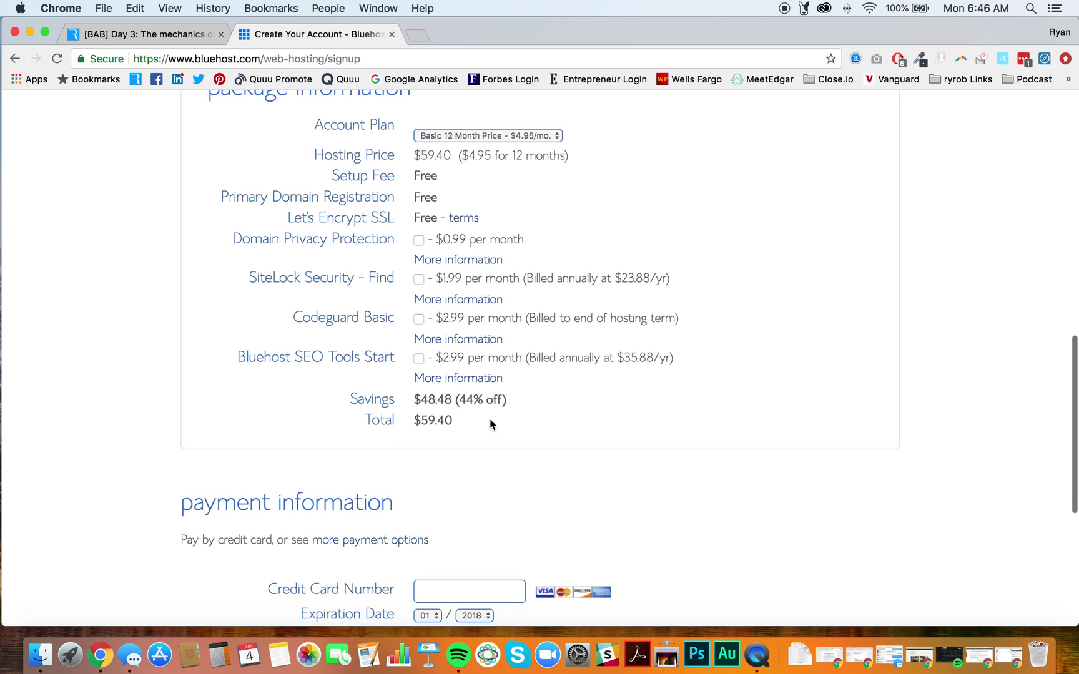
drag(453, 420, 422, 418)
click(560, 435)
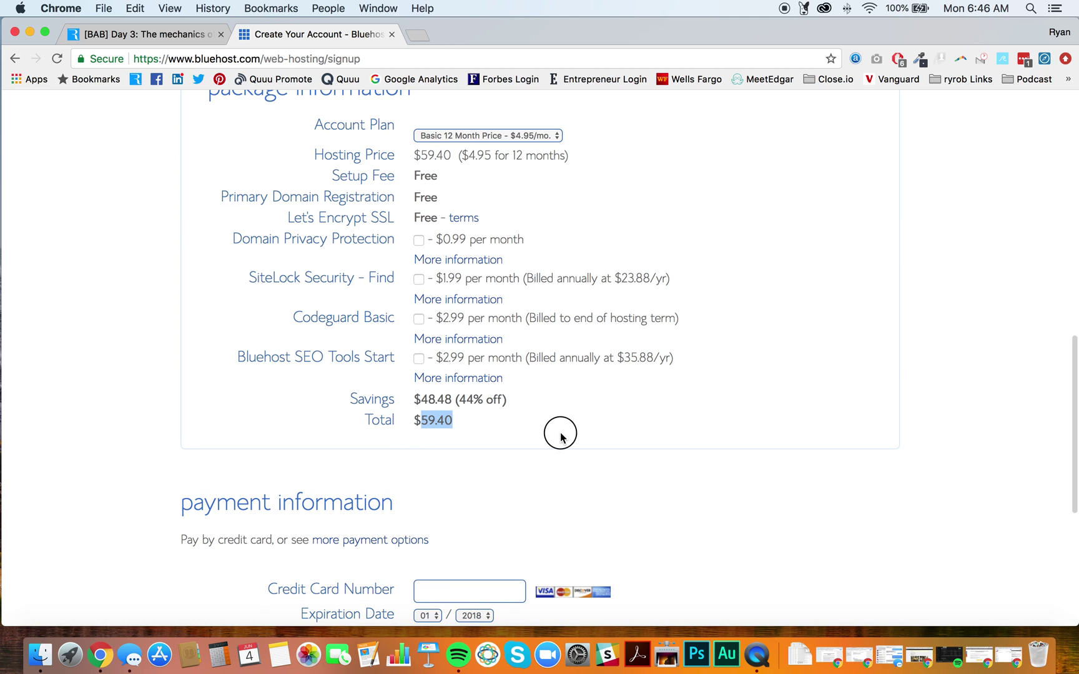
scroll(559, 433, up, 2)
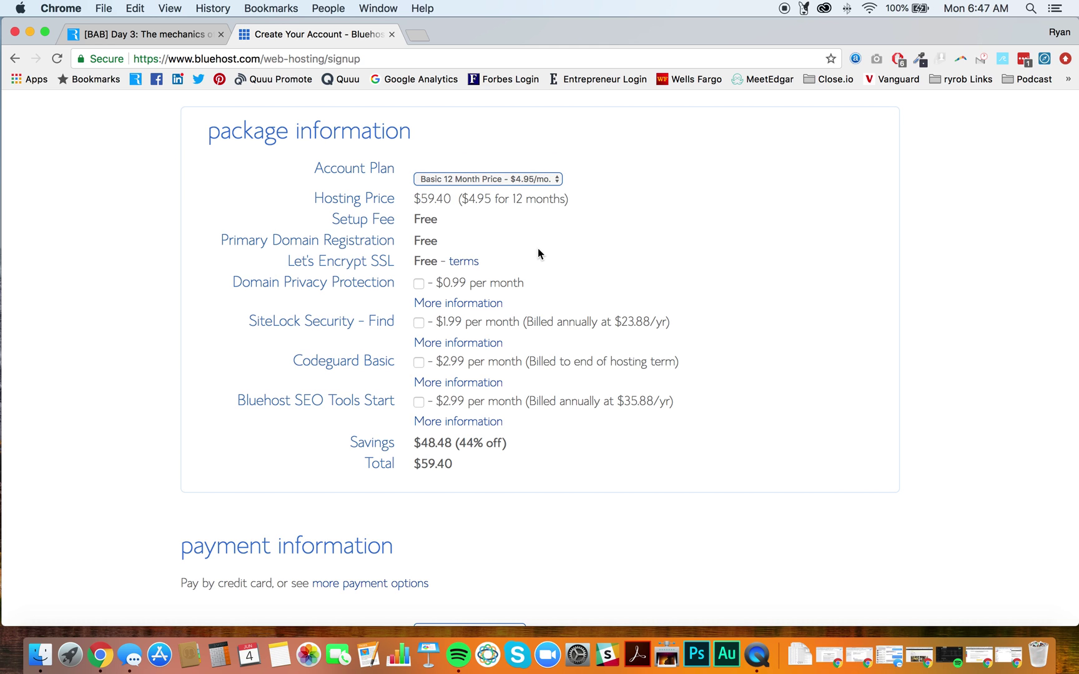
scroll(539, 250, down, 1)
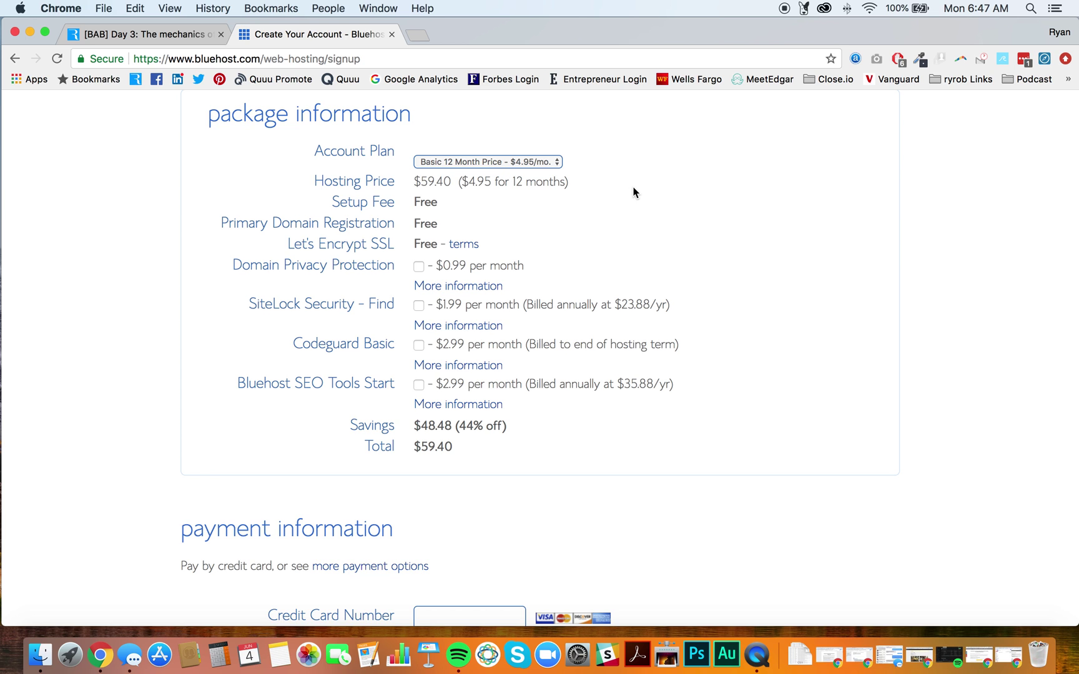
scroll(634, 192, down, 6)
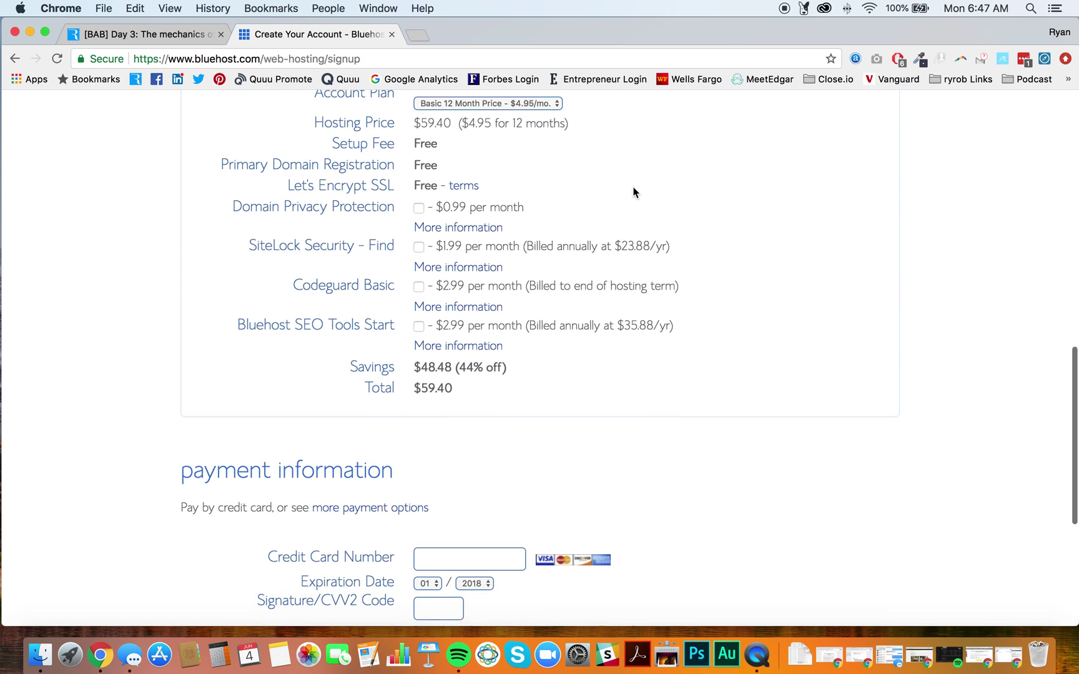